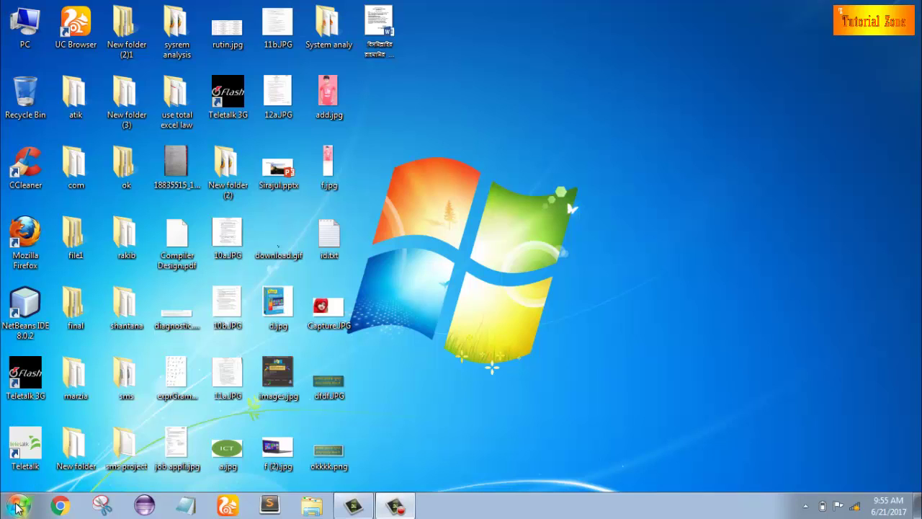
# - Launch Excel 2013, decline the default-program prompt, dismiss activation and open a blank workbook
pyautogui.click(15, 508)
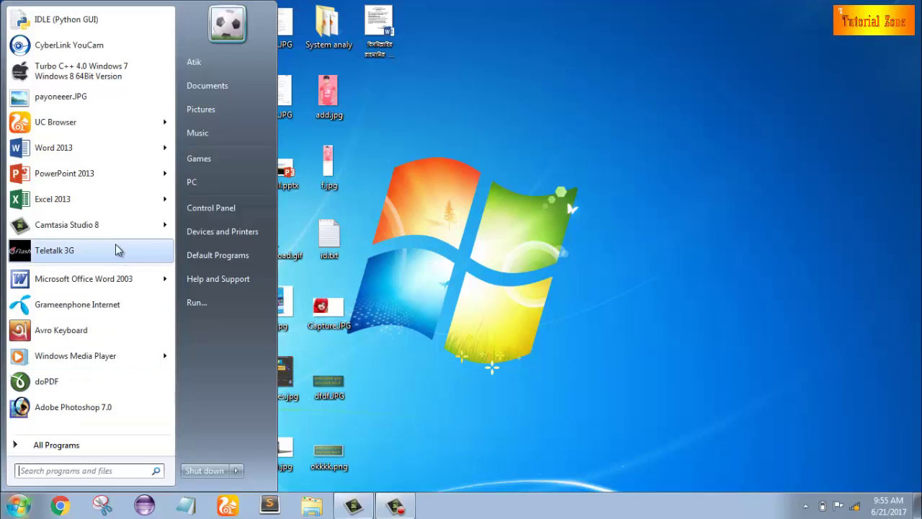
pyautogui.click(41, 203)
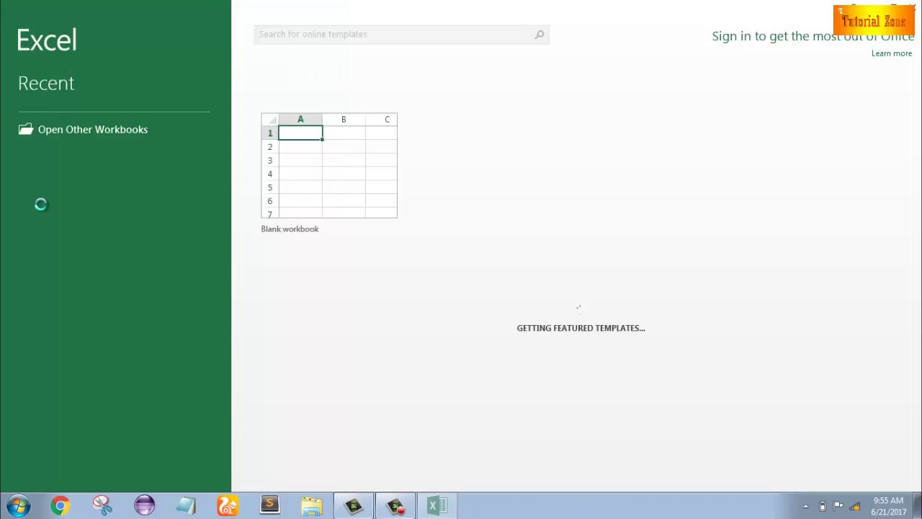
pyautogui.click(489, 296)
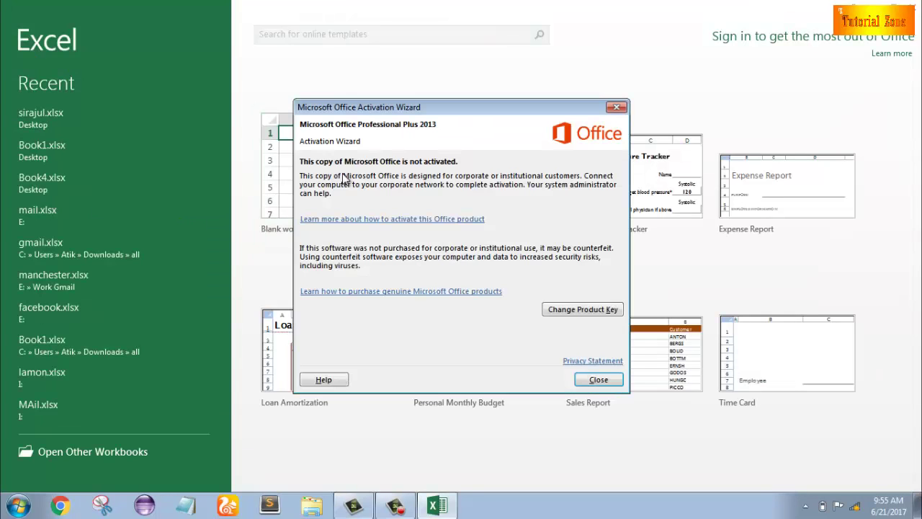
pyautogui.click(598, 380)
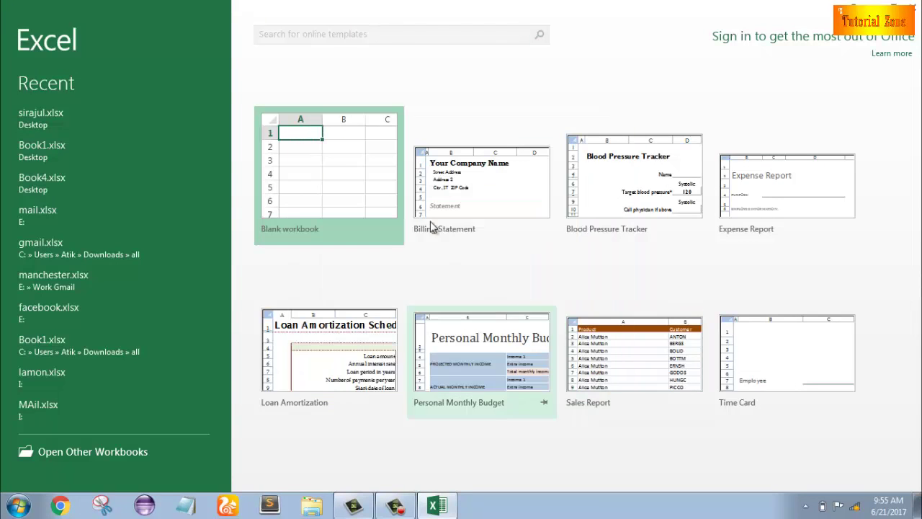
pyautogui.click(360, 151)
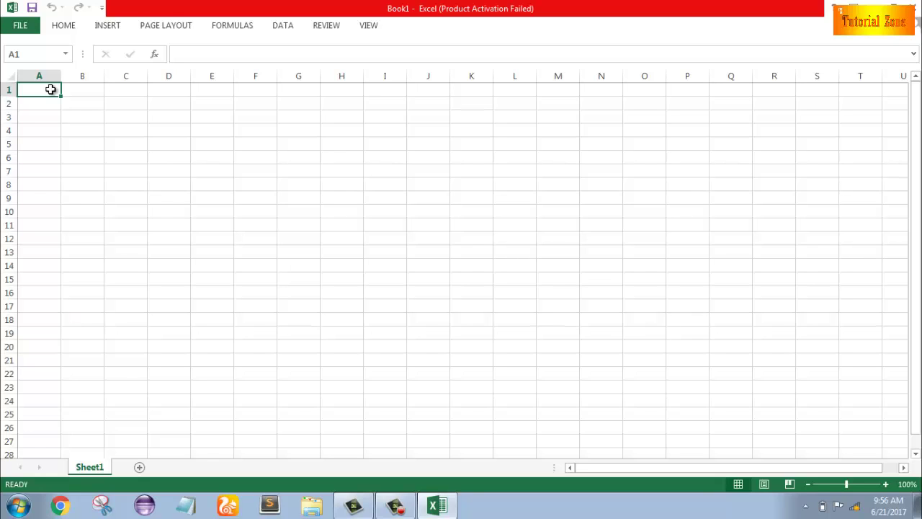
# - Enter the heading 'Sl No' in A1 and the number 1 in A2
pyautogui.doubleClick(50, 90)
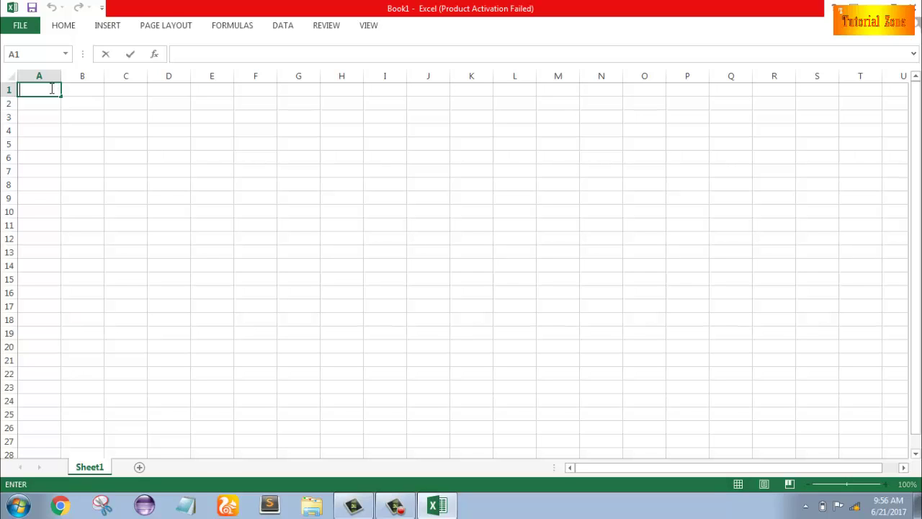
pyautogui.write('S')
pyautogui.write('l')
pyautogui.write(' No')
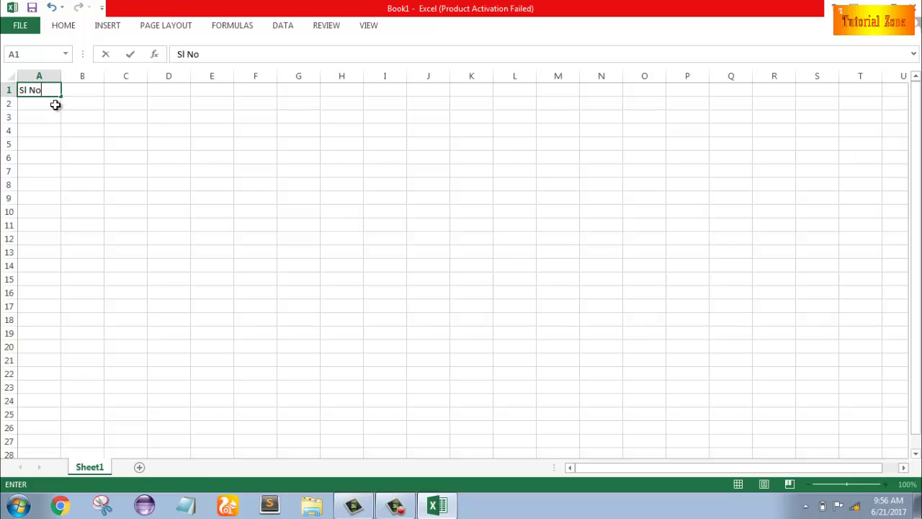
pyautogui.click(54, 107)
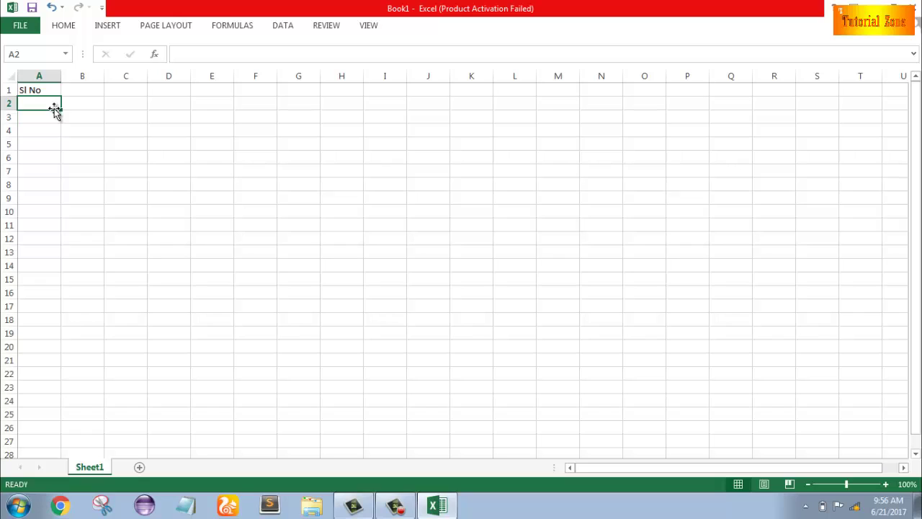
pyautogui.write('1')
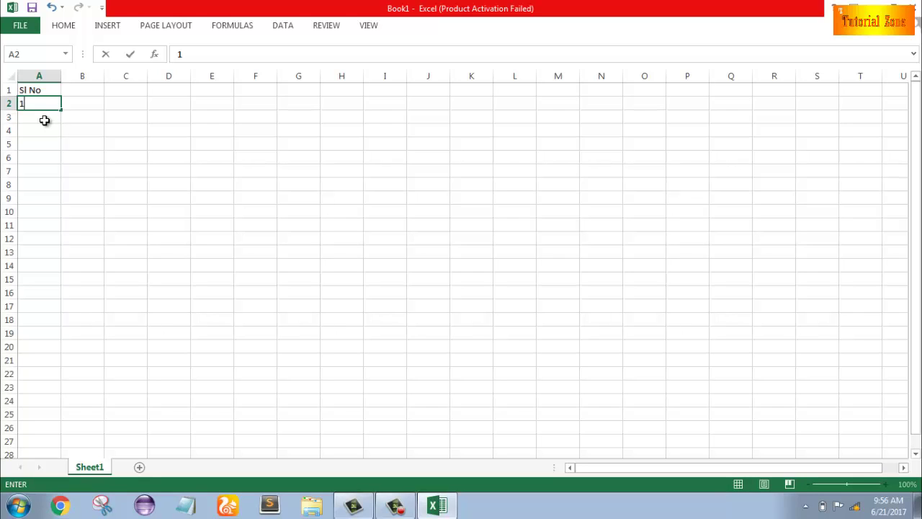
pyautogui.click(44, 120)
# - Enter trial numbers 2, 3 and 4 in A3:A5, then clear them
pyautogui.write('2')
pyautogui.press('Return')
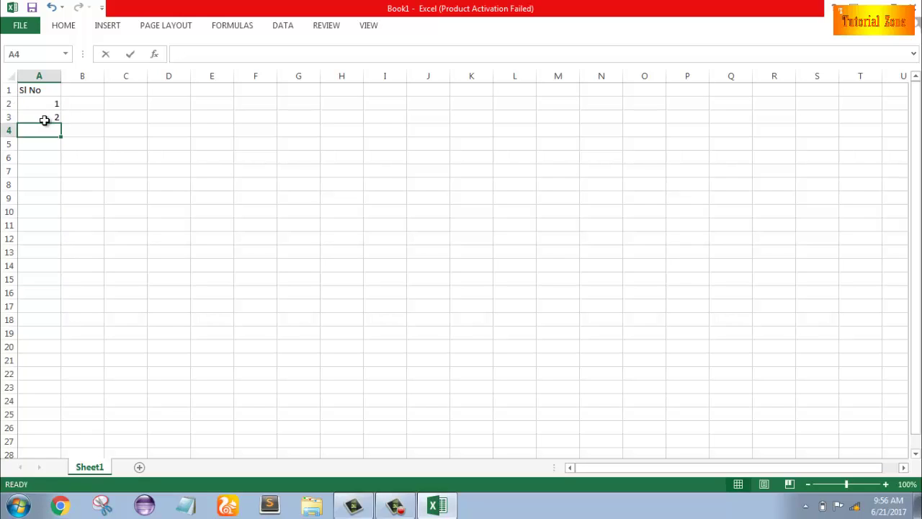
pyautogui.write('3')
pyautogui.press('Return')
pyautogui.write('4')
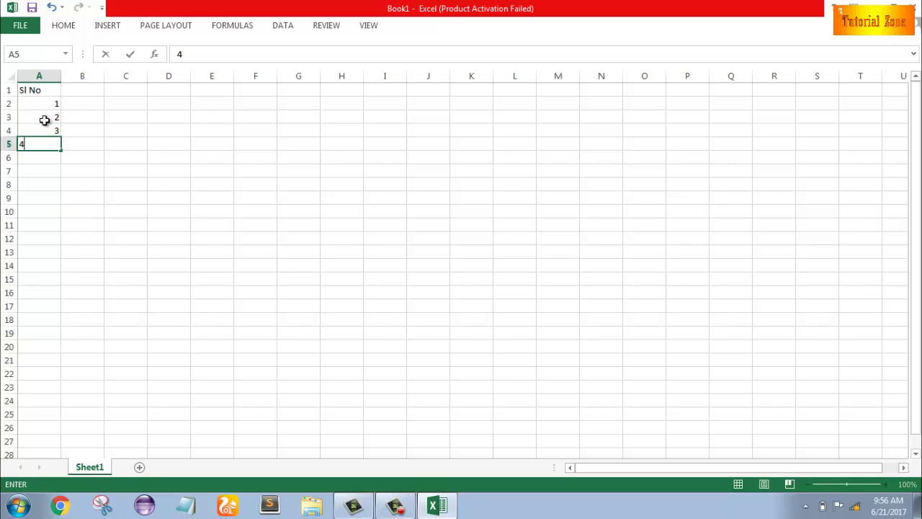
pyautogui.press('Return')
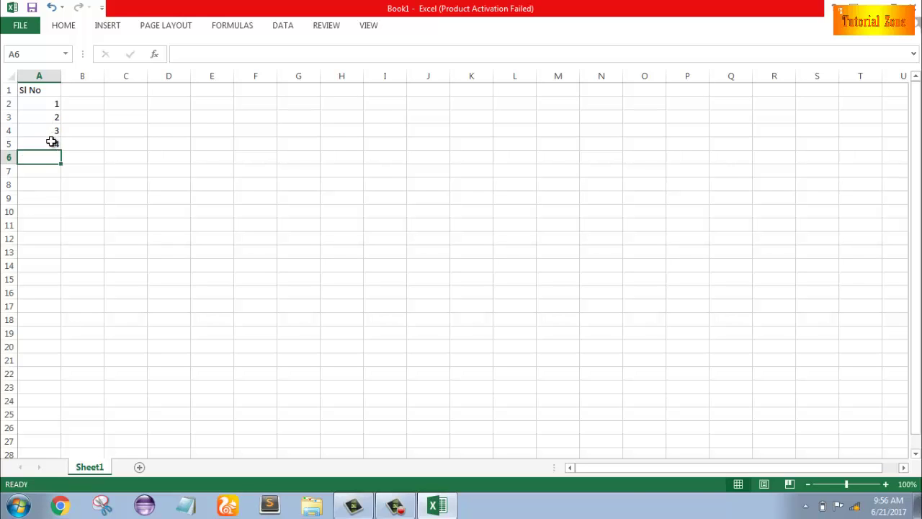
pyautogui.moveTo(52, 142); pyautogui.dragTo(52, 119)
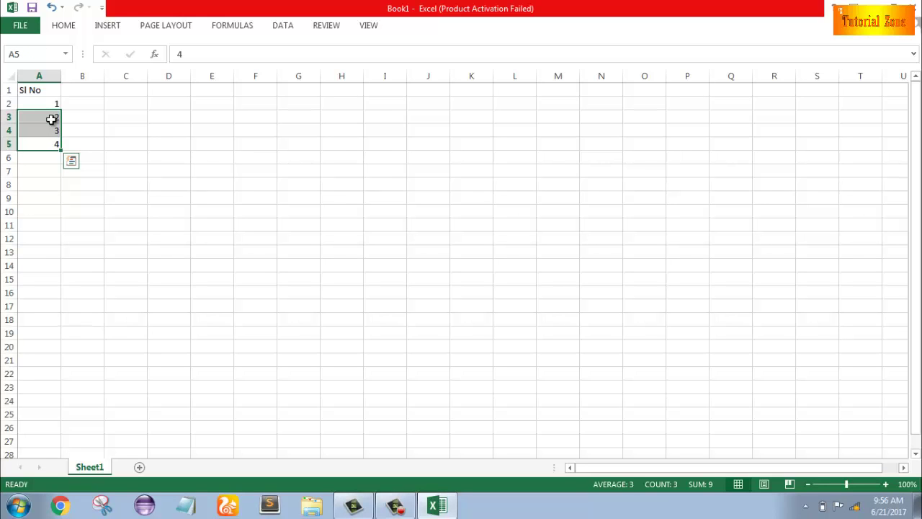
pyautogui.press('Delete')
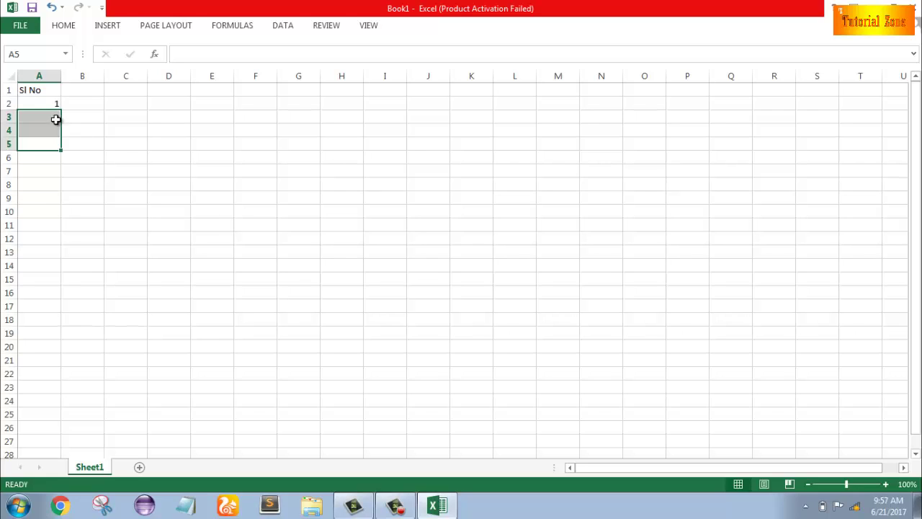
# - Put 2 in A3 and fill the 1, 2 series down column A to 20 in A21
pyautogui.click(49, 119)
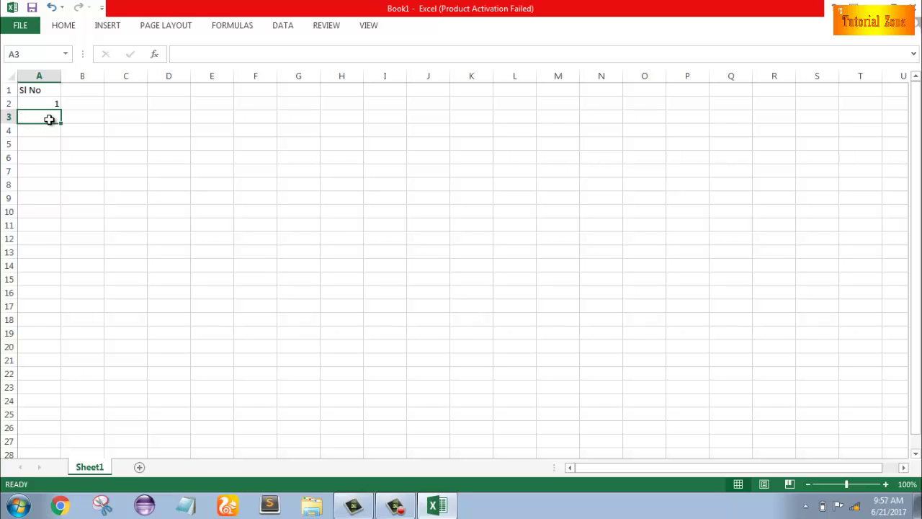
pyautogui.write('2')
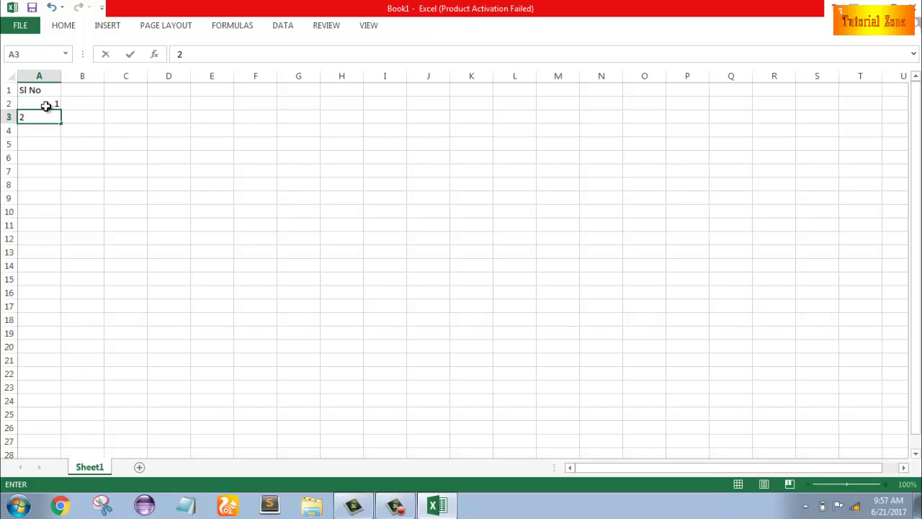
pyautogui.click(44, 105)
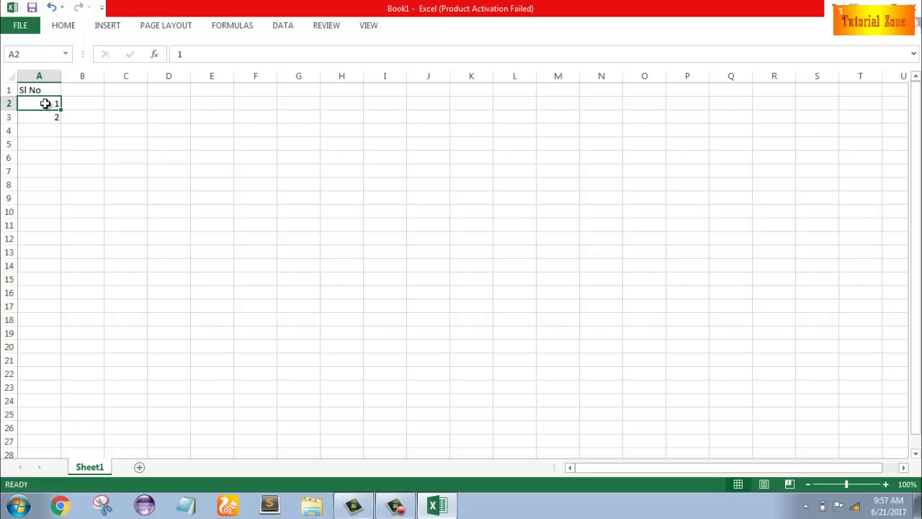
pyautogui.moveTo(44, 105); pyautogui.dragTo(46, 115)
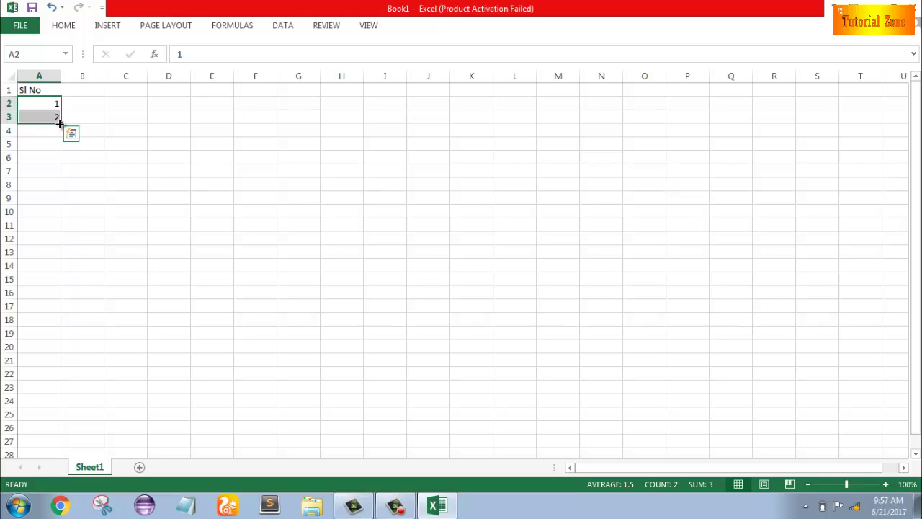
pyautogui.moveTo(60, 123); pyautogui.dragTo(75, 332)
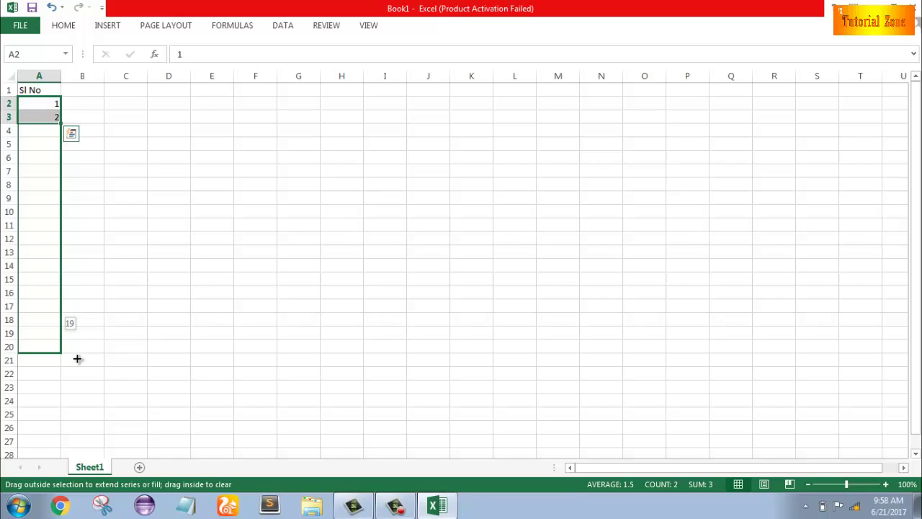
pyautogui.moveTo(75, 332); pyautogui.dragTo(77, 358)
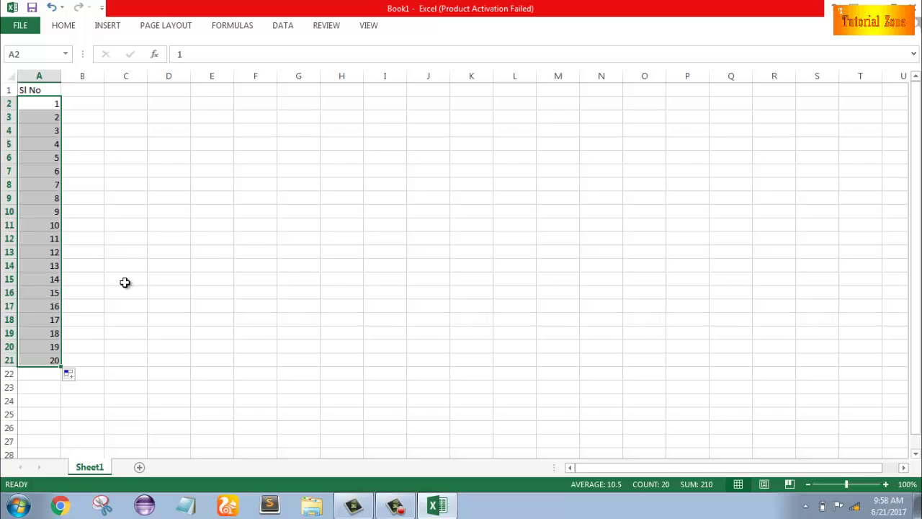
# - Undo the 1–20 fill and clear the 2 from A3
pyautogui.hotkey('ctrl', 'z')
pyautogui.doubleClick(54, 117)
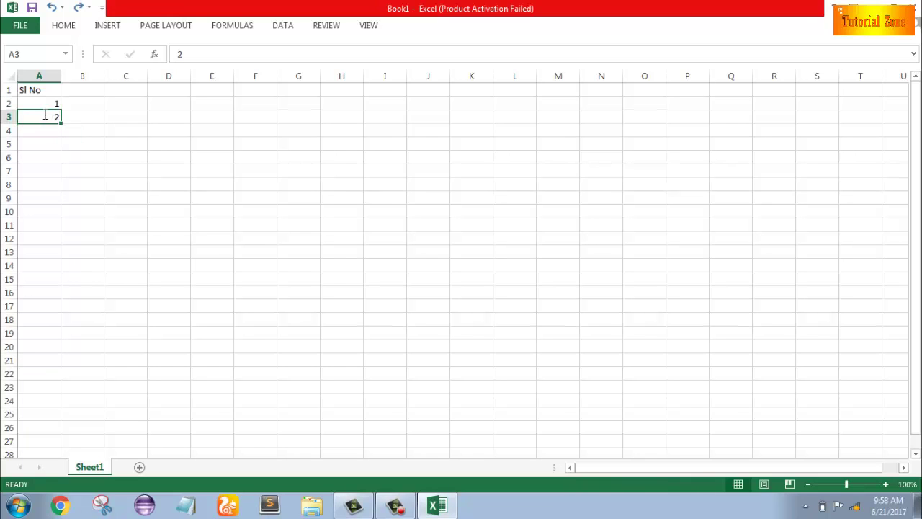
pyautogui.doubleClick(65, 118)
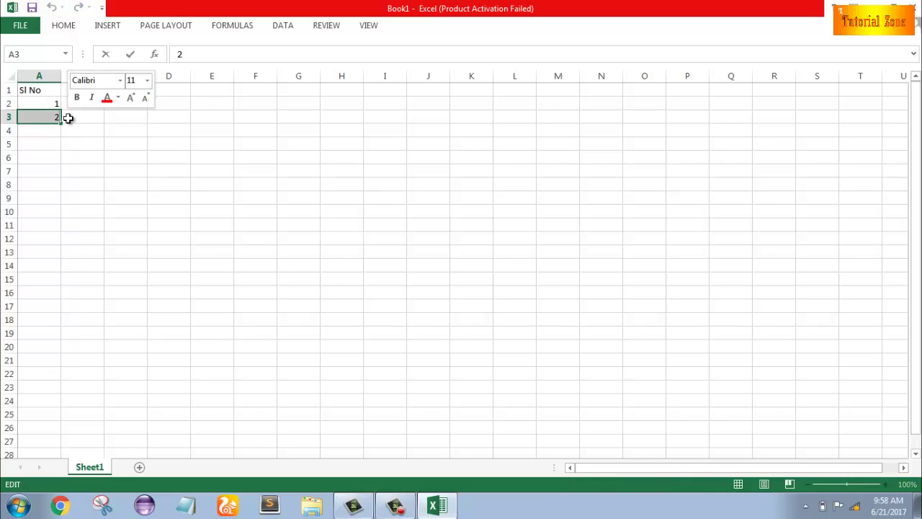
pyautogui.press('BackSpace')
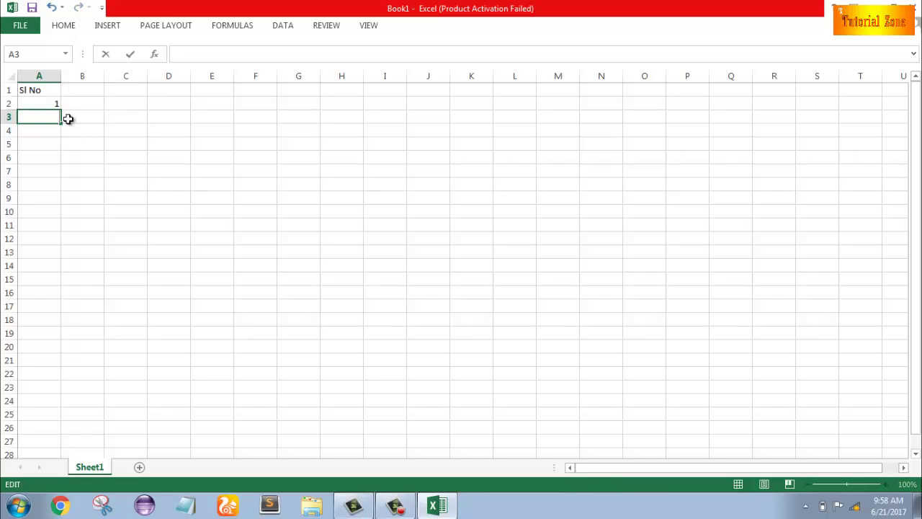
# - Change A2 to 101, enter 102 in A3, and fill the series down to 120 in A21
pyautogui.click(41, 103)
pyautogui.doubleClick(57, 103)
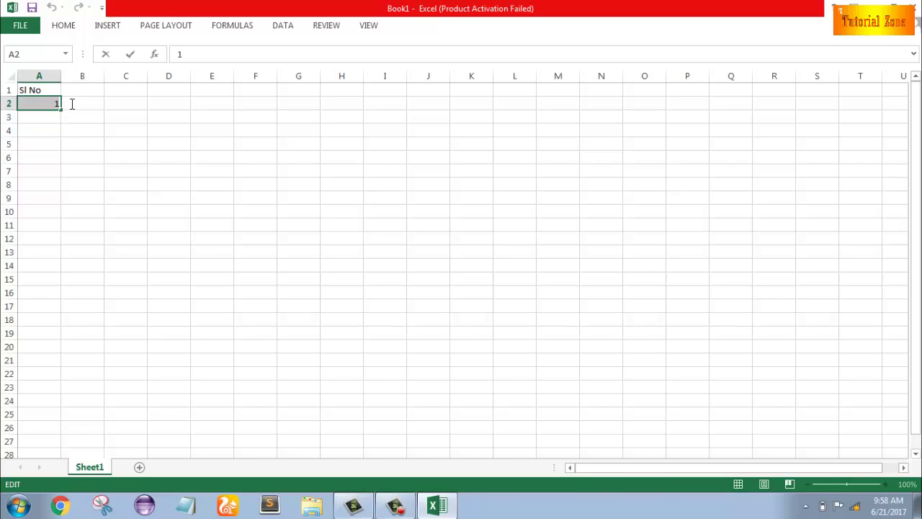
pyautogui.write('01')
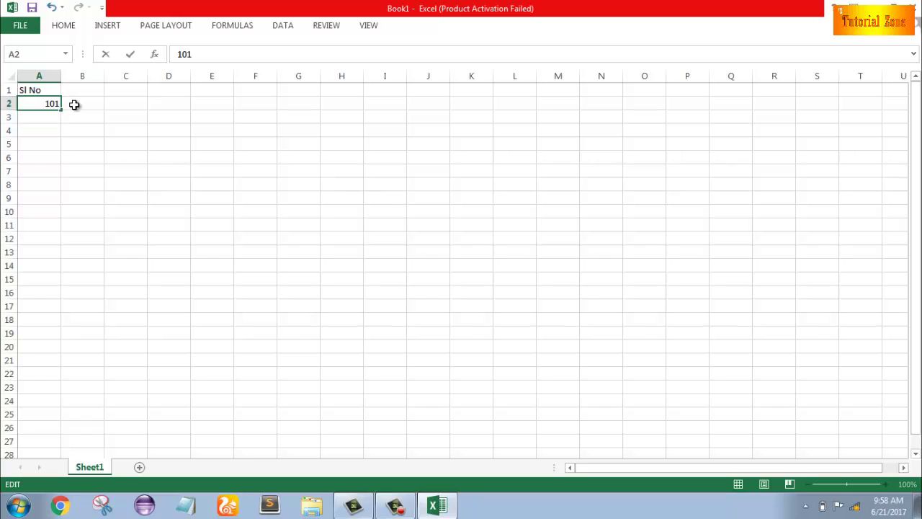
pyautogui.click(54, 118)
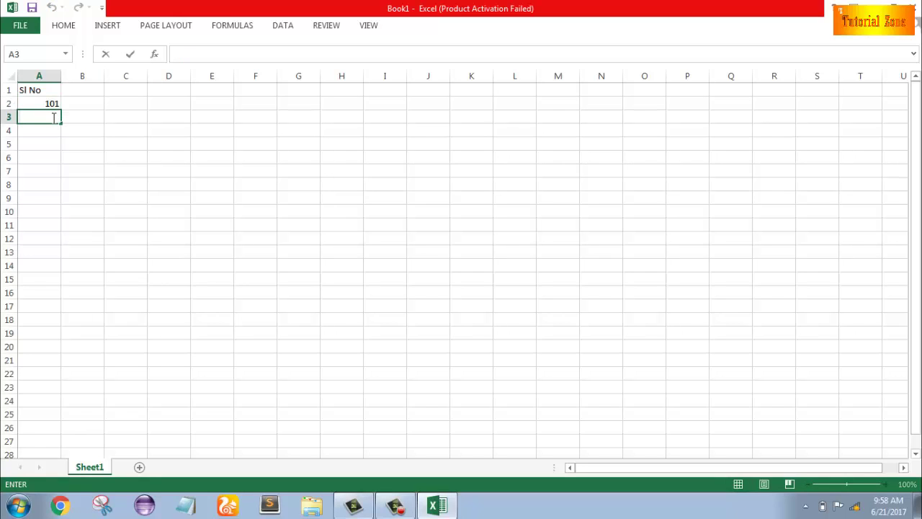
pyautogui.write('1')
pyautogui.write('02')
pyautogui.click(44, 104)
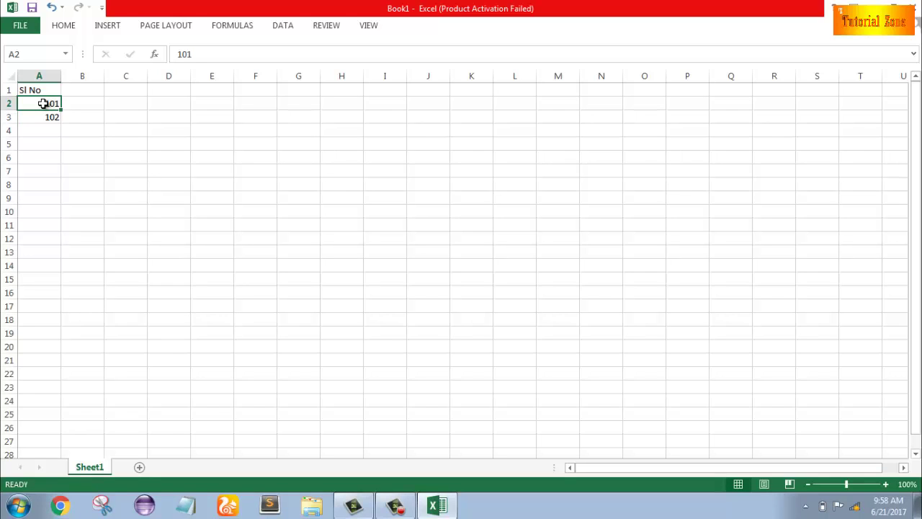
pyautogui.moveTo(43, 104); pyautogui.dragTo(67, 313)
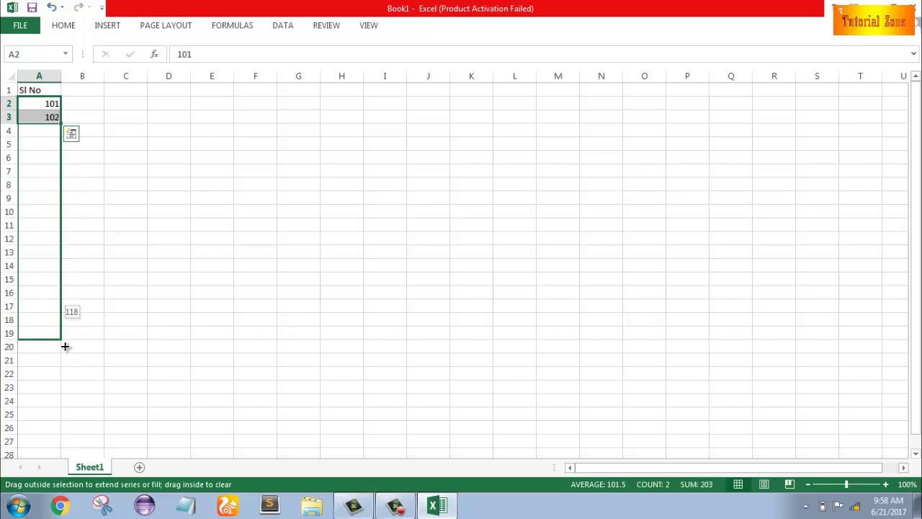
pyautogui.moveTo(66, 313); pyautogui.dragTo(65, 366)
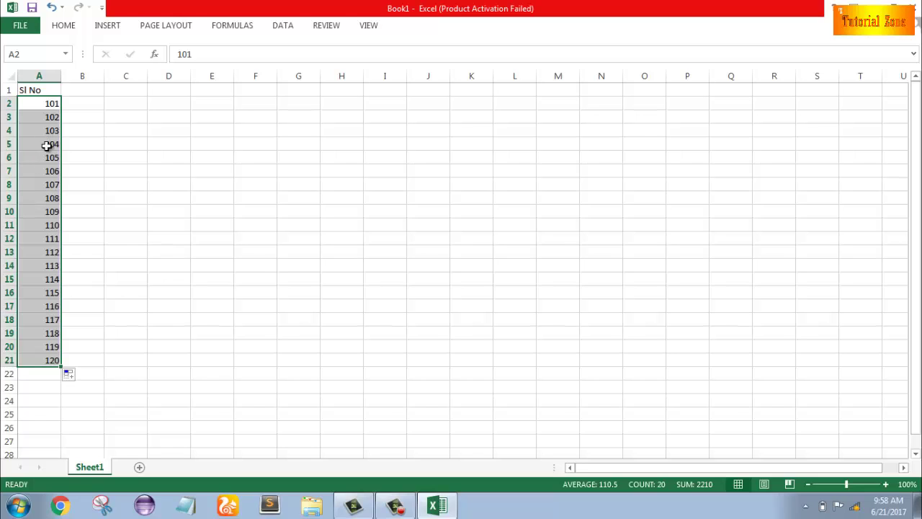
# - Add the heading 'Name' in cell B1
pyautogui.click(85, 91)
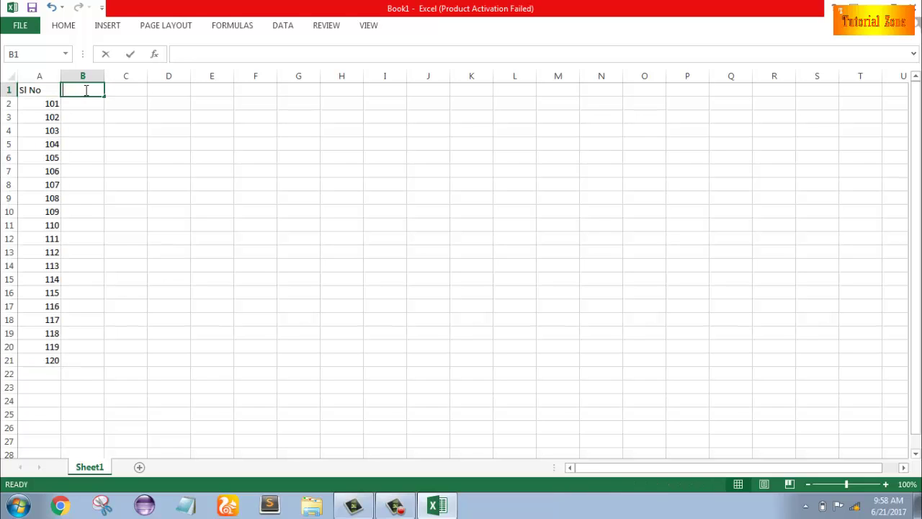
pyautogui.write('Na')
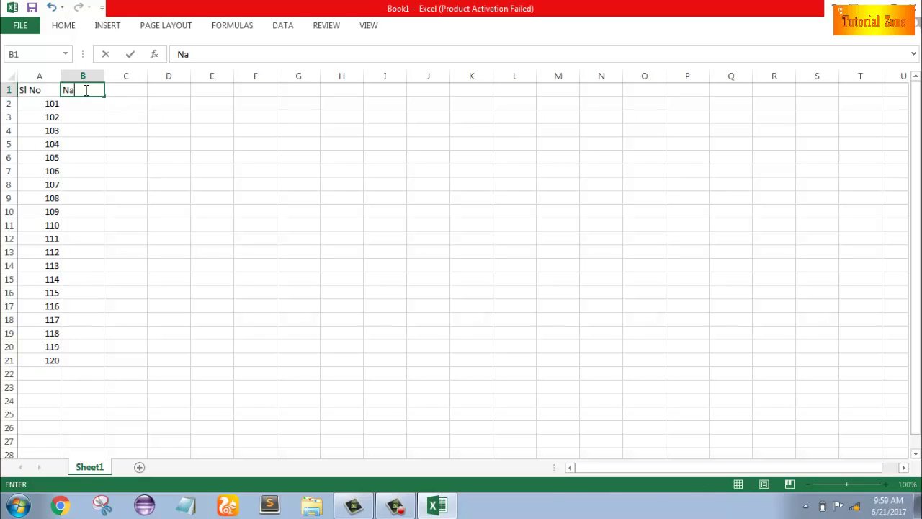
pyautogui.write('me')
pyautogui.click(87, 100)
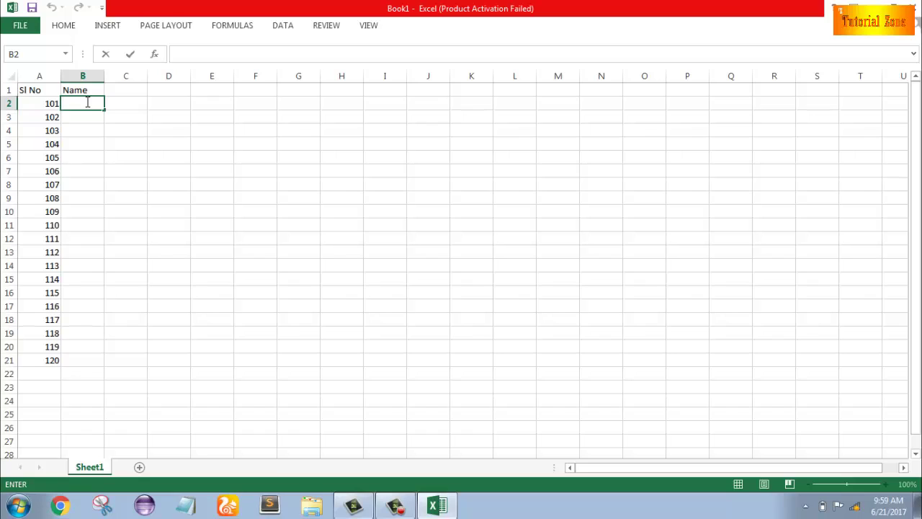
# - Enter the names Abul, Masud and Rahim in B2, B3 and B4
pyautogui.write('Ab')
pyautogui.write('ul')
pyautogui.hotkey('ctrl', 'Return')
pyautogui.press('Down')
pyautogui.write('Masu')
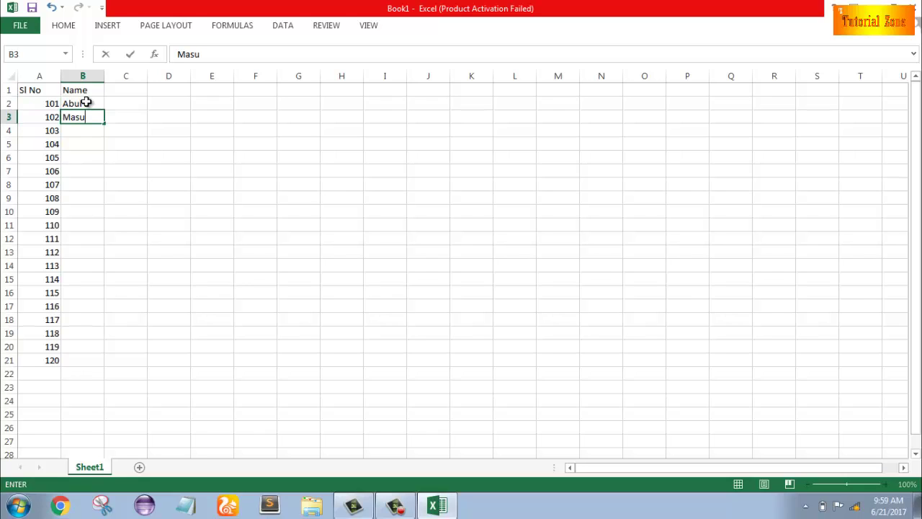
pyautogui.write('d')
pyautogui.press('Return')
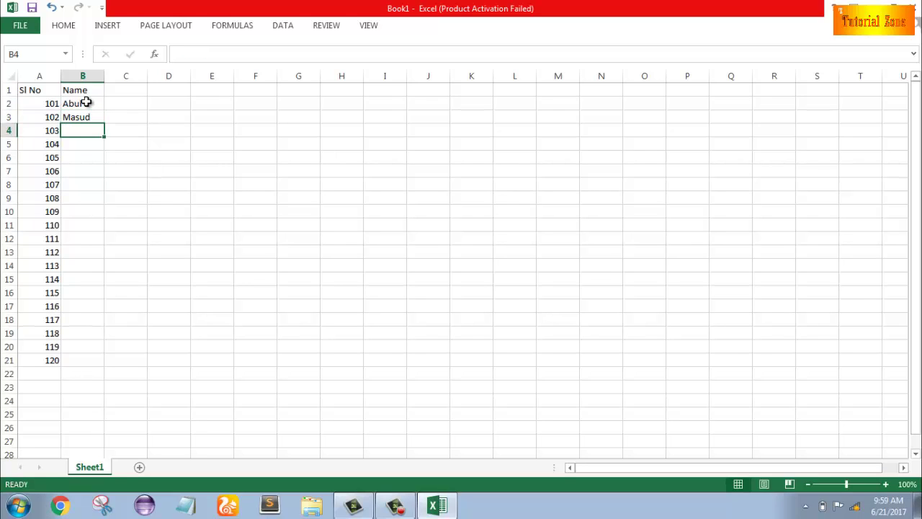
pyautogui.write('Rahim')
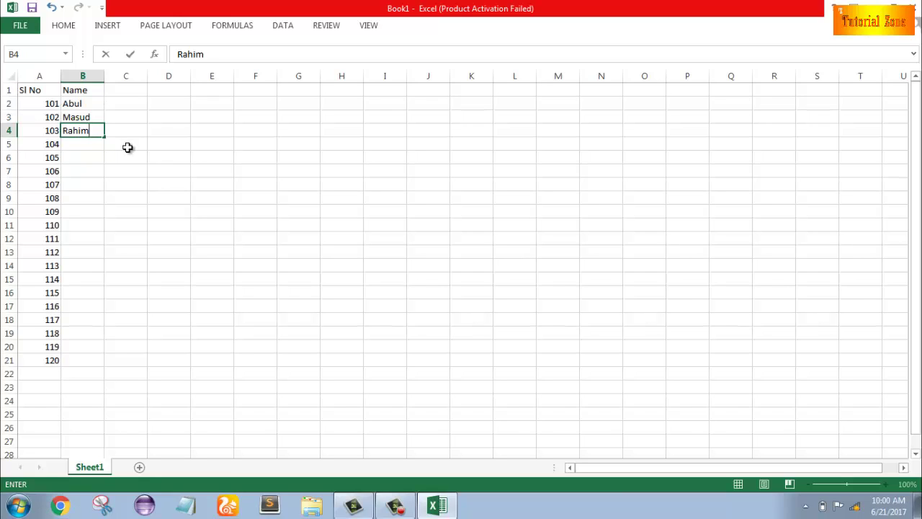
pyautogui.click(94, 103)
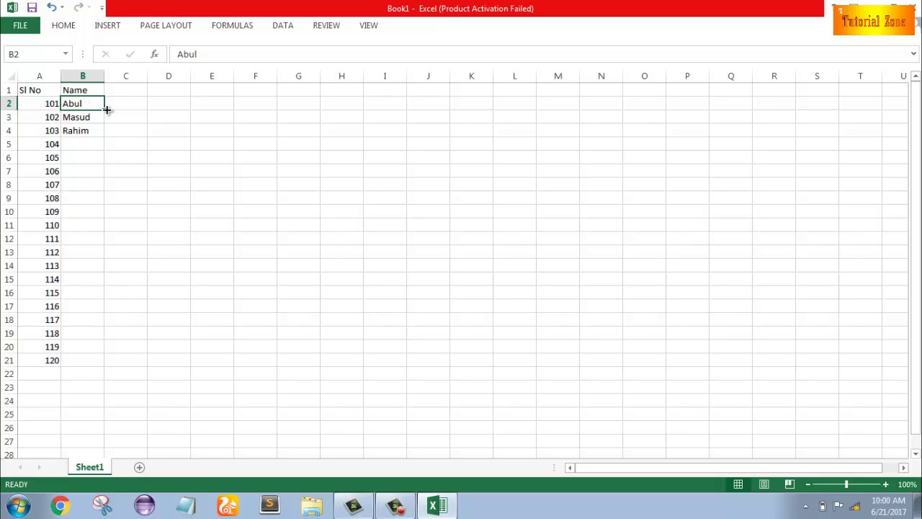
# - Undo an accidental copy, then fill Abul, Masud, Rahim repeating down B2:B21
pyautogui.moveTo(107, 109); pyautogui.dragTo(100, 134)
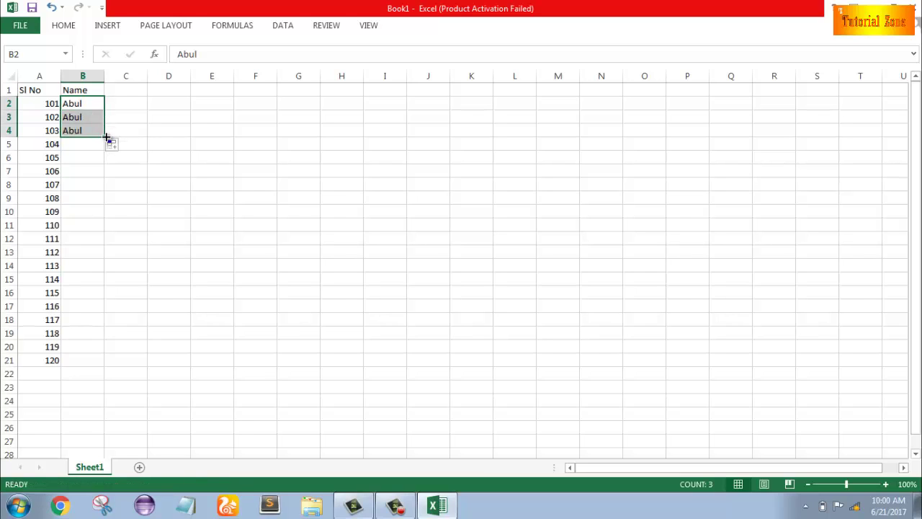
pyautogui.hotkey('ctrl', 'z')
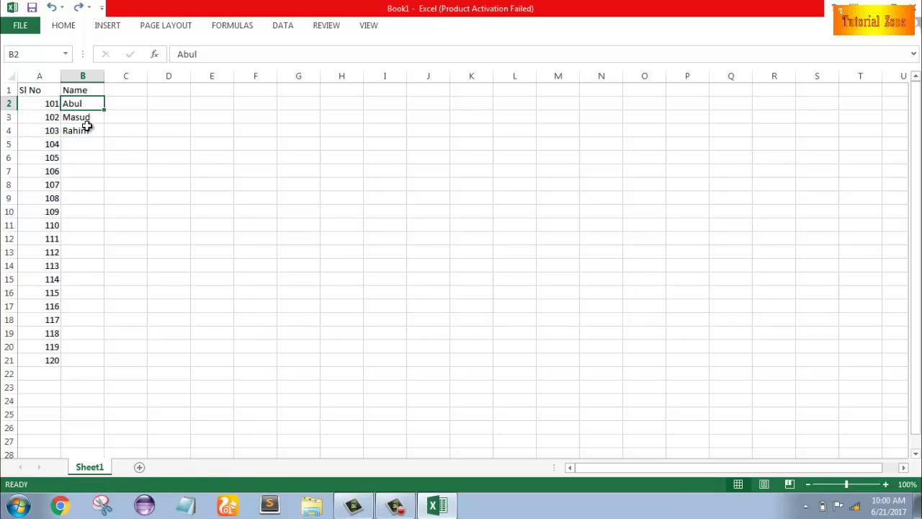
pyautogui.moveTo(96, 103); pyautogui.dragTo(97, 131)
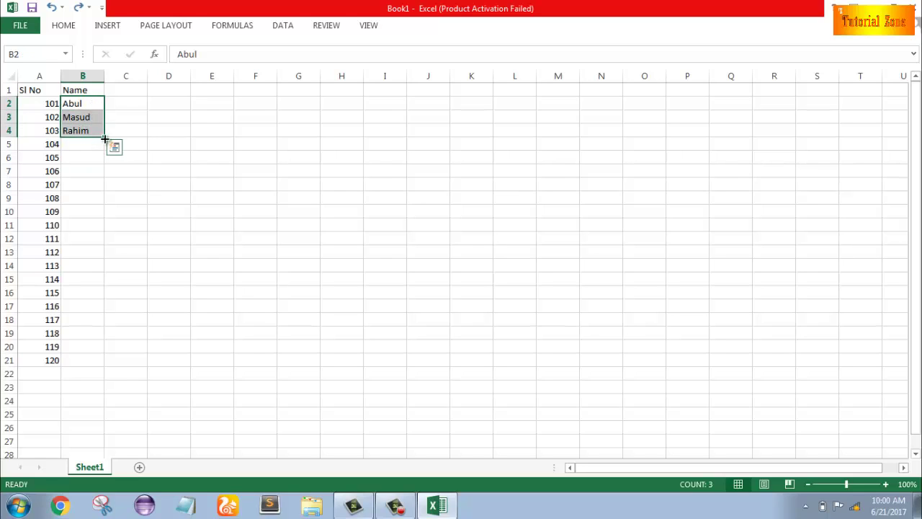
pyautogui.moveTo(105, 138); pyautogui.dragTo(121, 350)
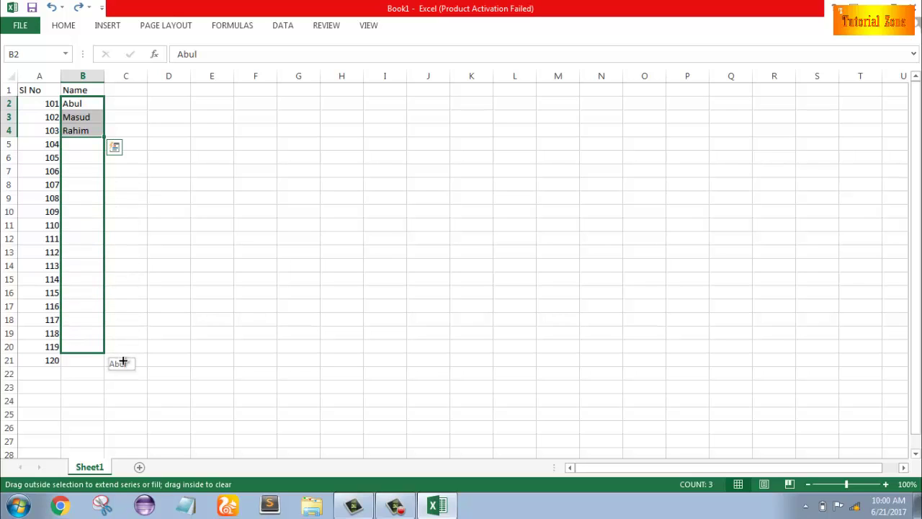
pyautogui.moveTo(122, 350); pyautogui.dragTo(119, 365)
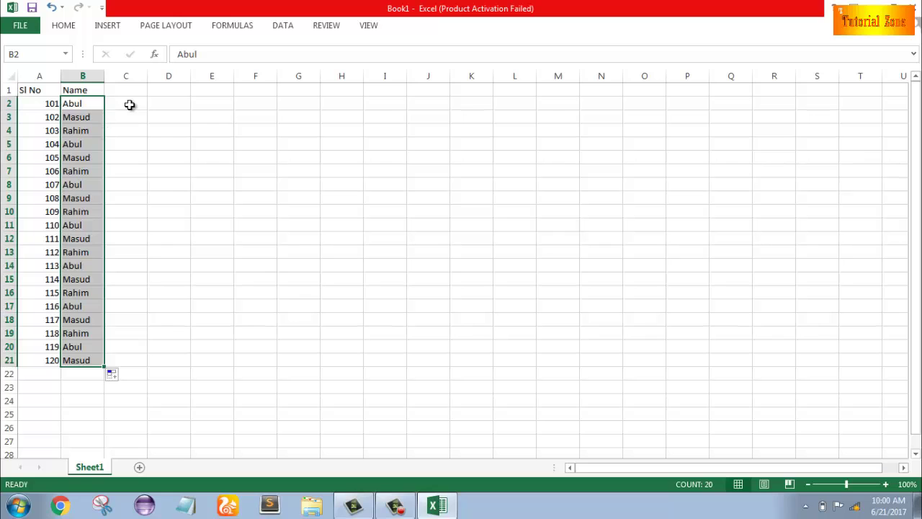
pyautogui.click(130, 104)
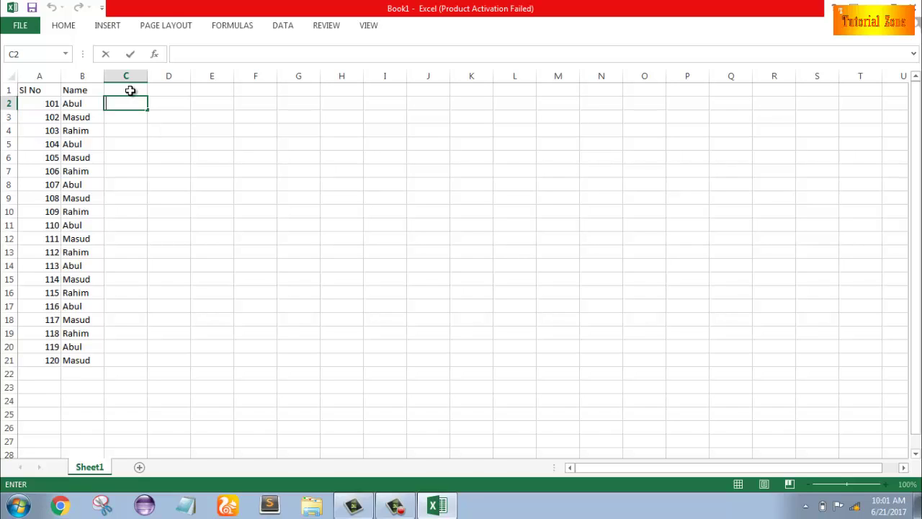
pyautogui.click(129, 90)
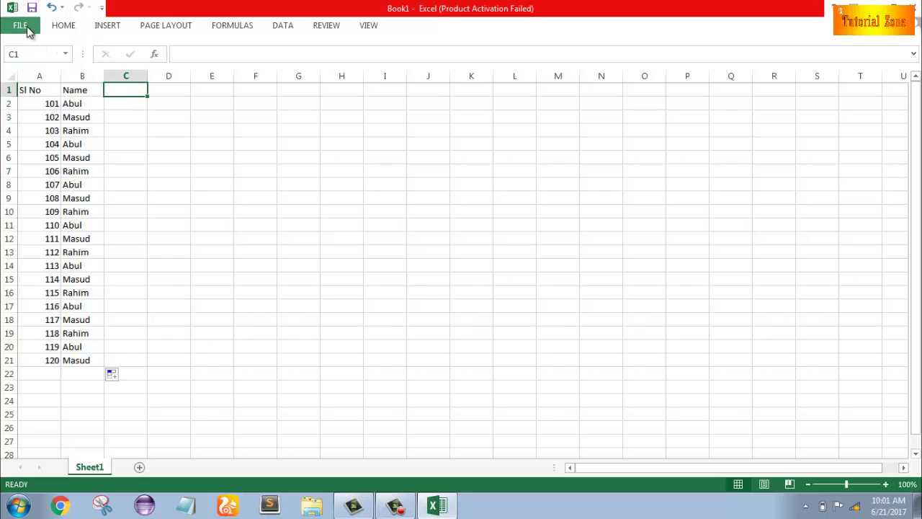
# - Open File > New and scroll through the available workbook templates
pyautogui.click(21, 28)
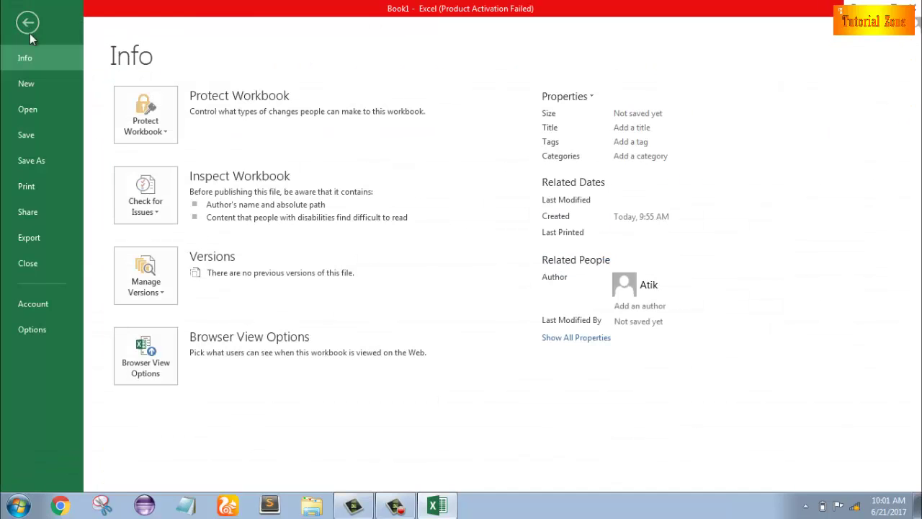
pyautogui.click(38, 80)
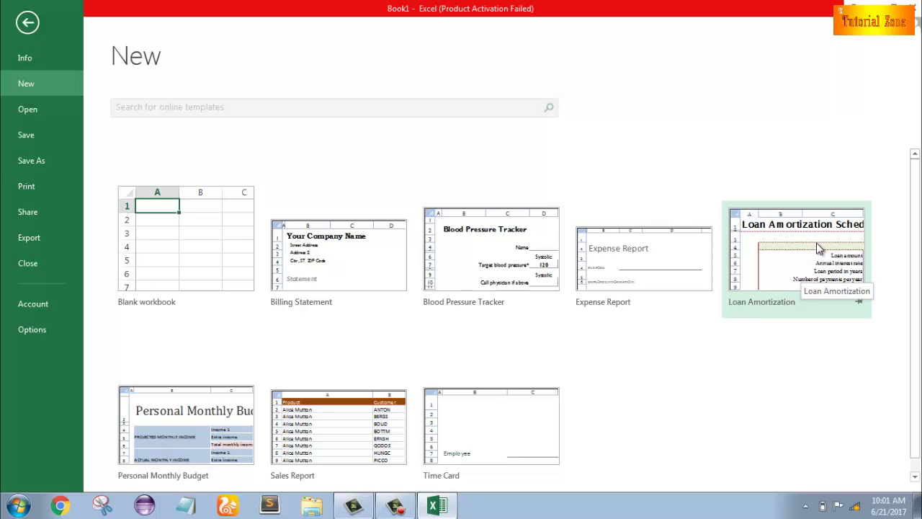
pyautogui.scroll(-1, 417, 400)
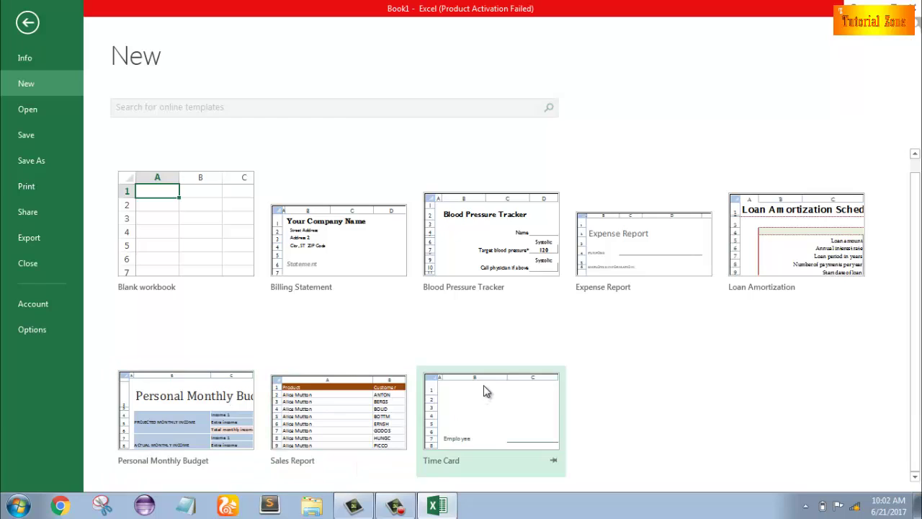
pyautogui.scroll(1, 694, 336)
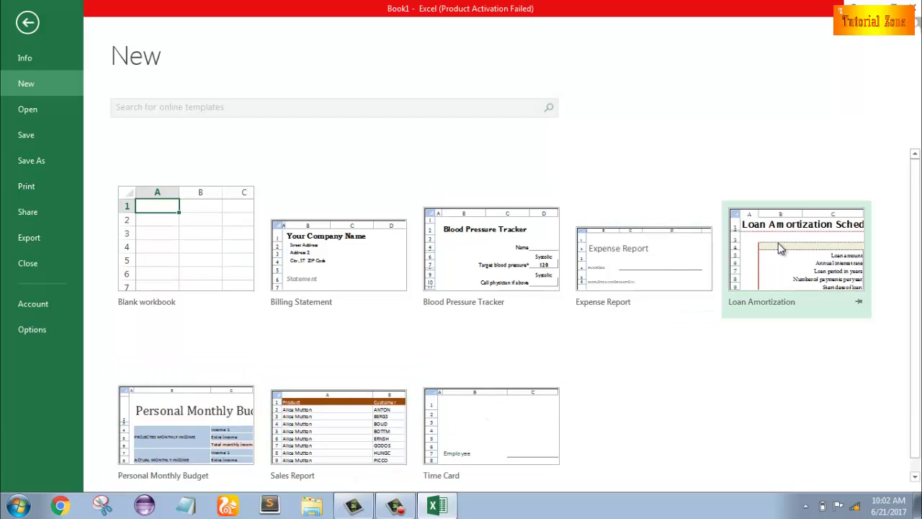
# - Create a Loan Amortization workbook with loan amount 50000 and interest rate 1 (100%)
pyautogui.click(804, 247)
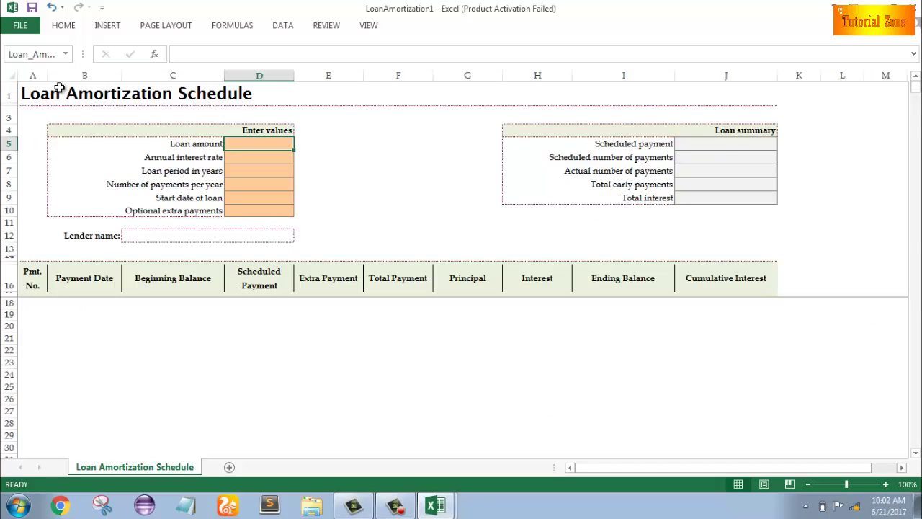
pyautogui.press('BackSpace')
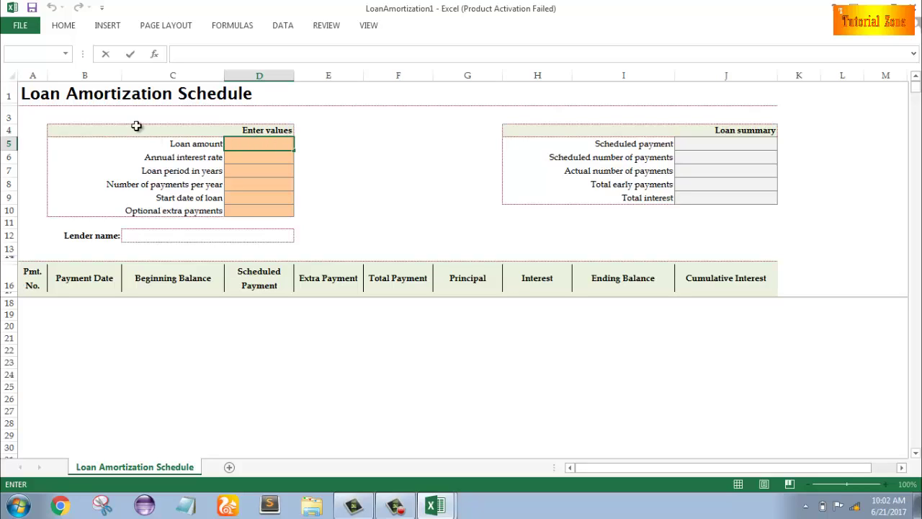
pyautogui.click(272, 148)
pyautogui.write('5')
pyautogui.write('0000')
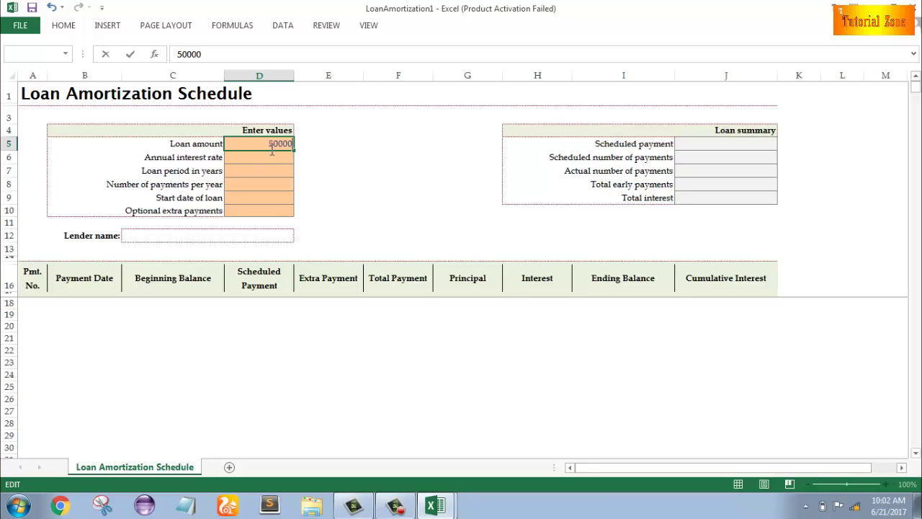
pyautogui.click(272, 157)
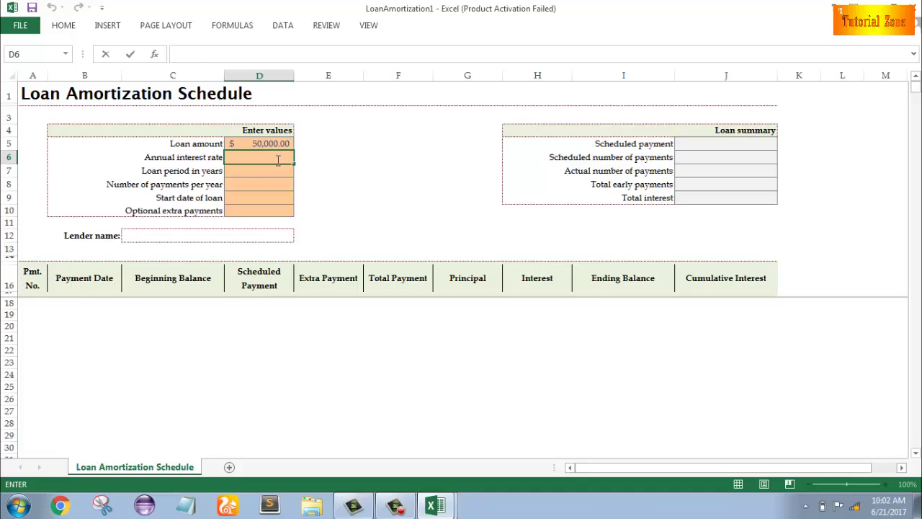
pyautogui.write('1')
pyautogui.click(268, 175)
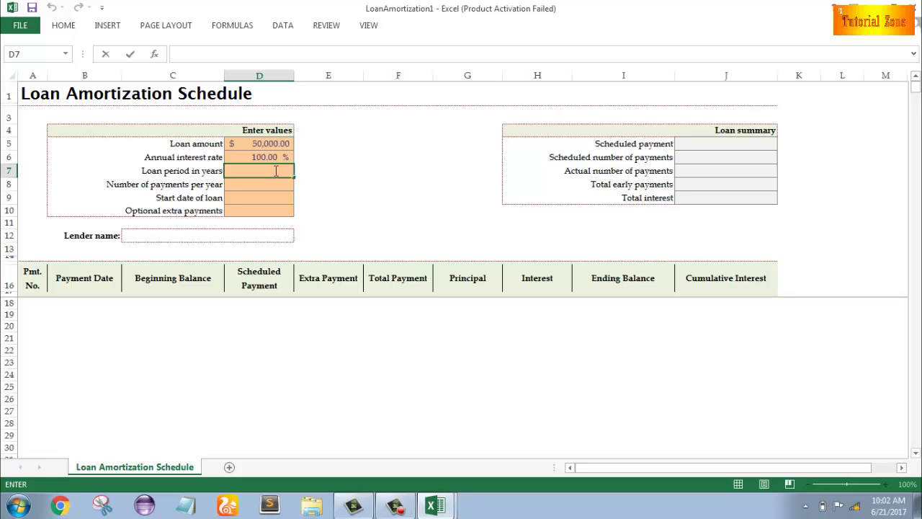
# - Enter a 10-year loan period and 12 payments per year, and begin typing the start date
pyautogui.write('10')
pyautogui.click(270, 184)
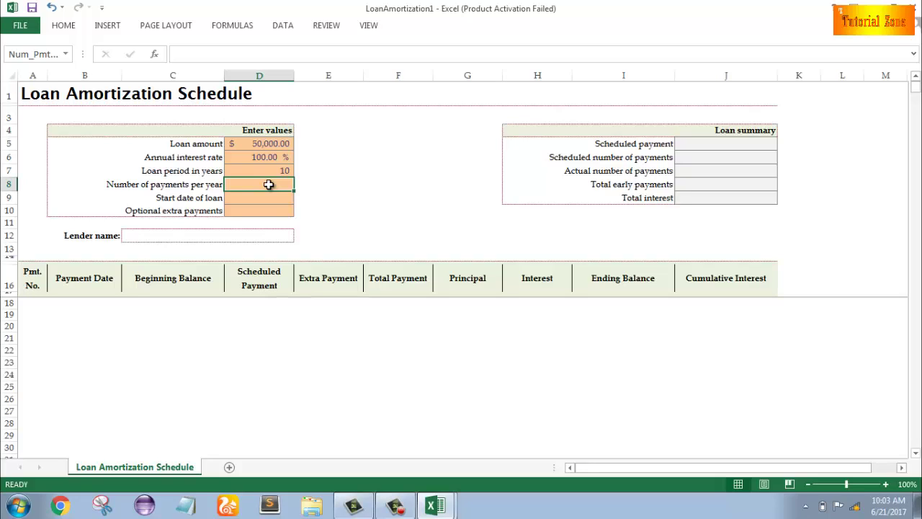
pyautogui.doubleClick(268, 184)
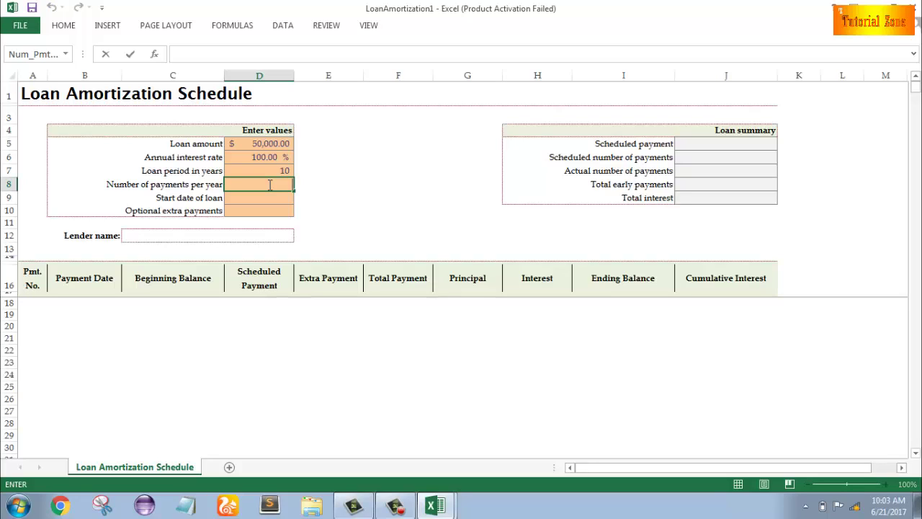
pyautogui.write('12')
pyautogui.click(268, 202)
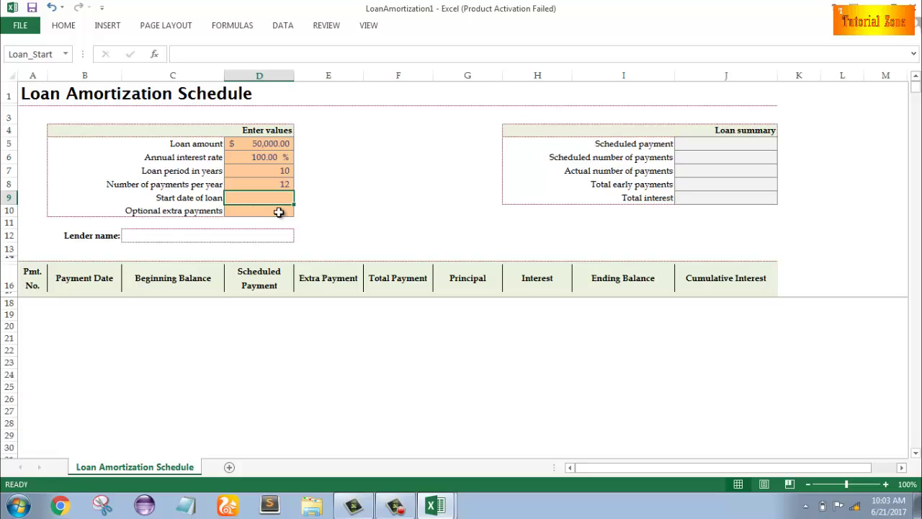
pyautogui.write('1')
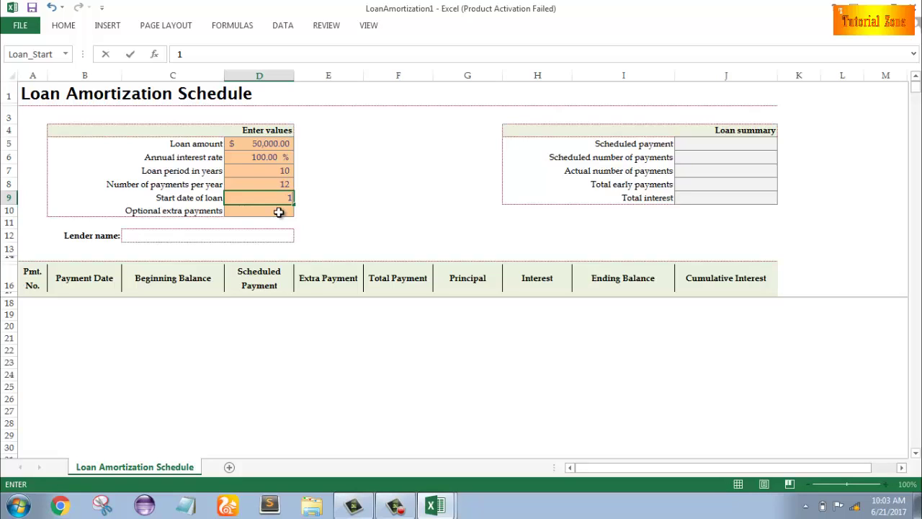
pyautogui.write('/')
pyautogui.write('1')
pyautogui.write('/')
pyautogui.write('2016')
pyautogui.press('BackSpace')
# - Complete the start date as 1/1/2018 and add a $2 optional extra payment
pyautogui.write('8')
pyautogui.click(256, 208)
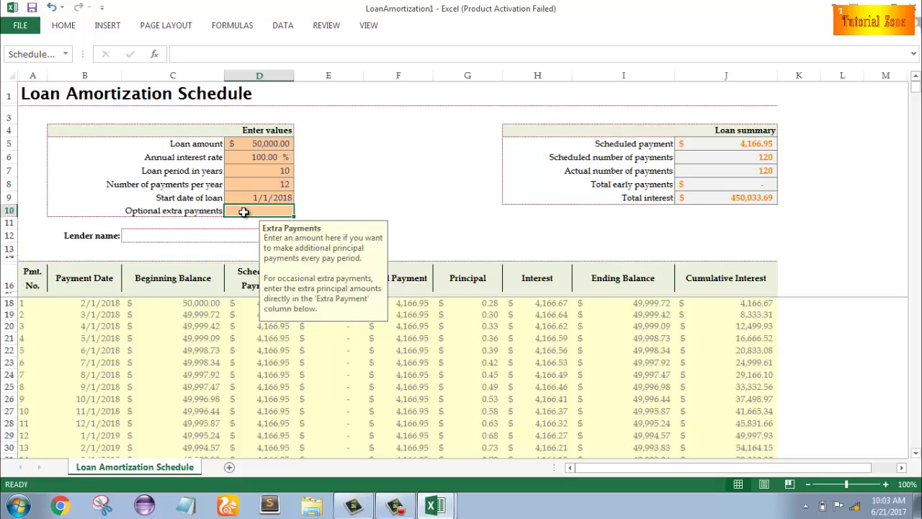
pyautogui.doubleClick(248, 211)
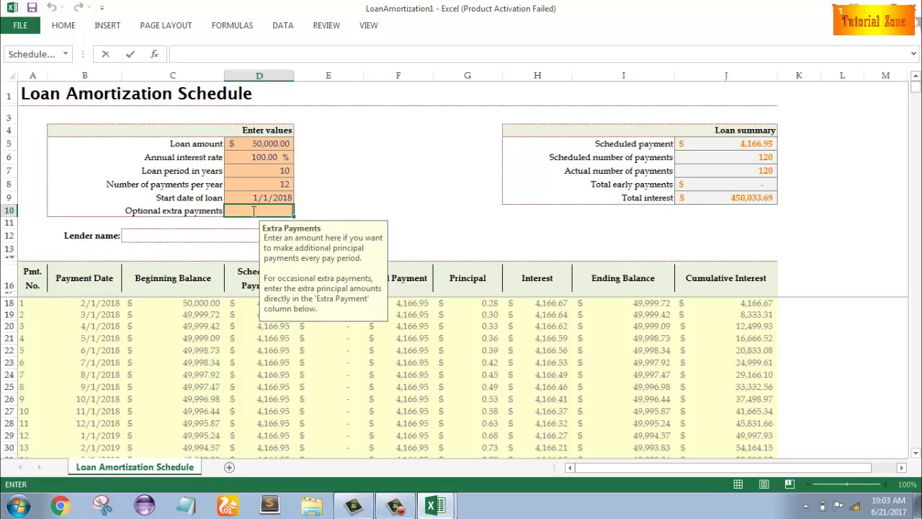
pyautogui.write('2')
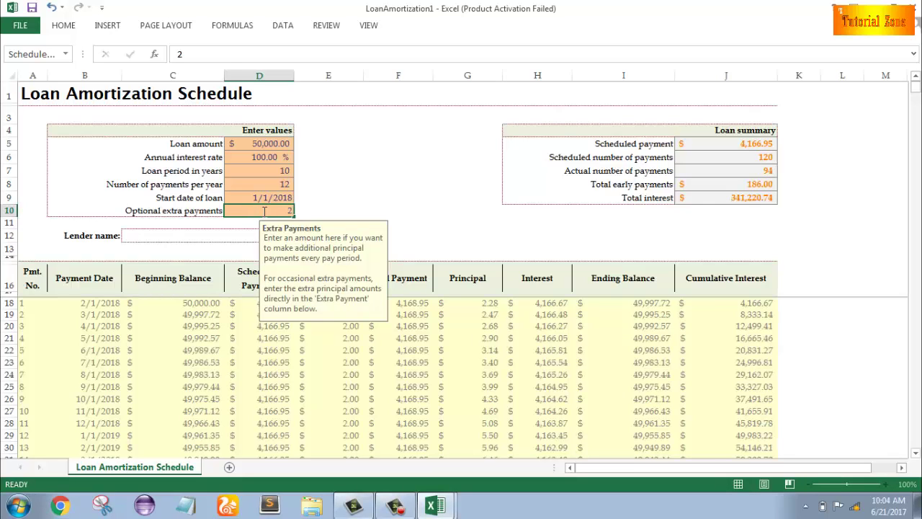
pyautogui.press('Return')
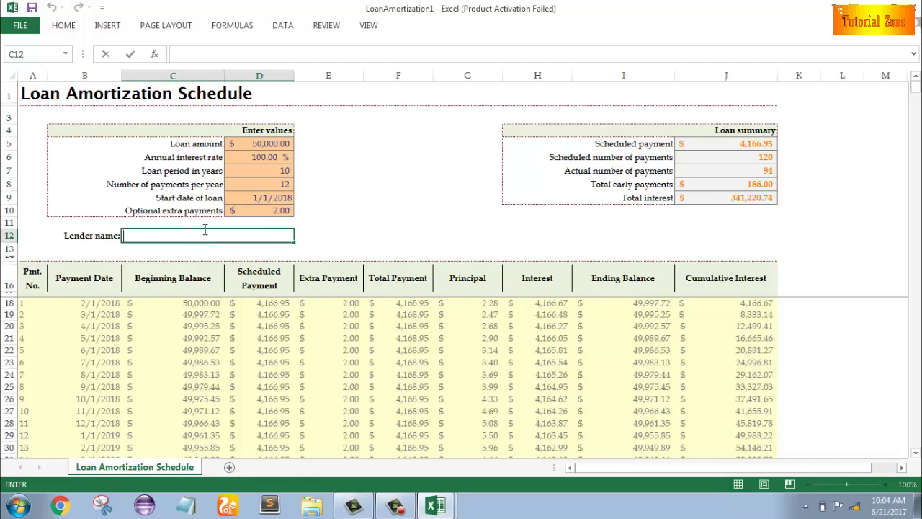
# - Enter the lender's name in the Lender name cell C12 of the amortization schedule
pyautogui.write('Sami')
pyautogui.write('ul')
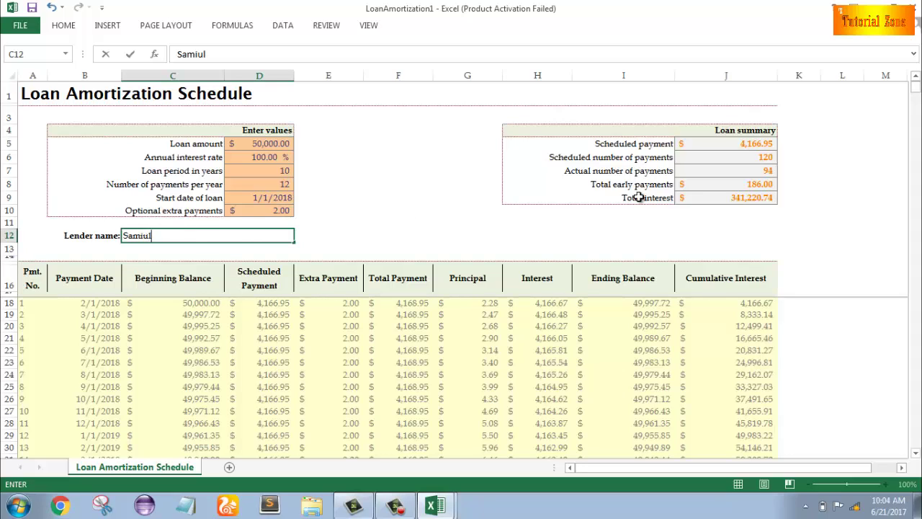
pyautogui.hotkey('ctrl', 'Return')
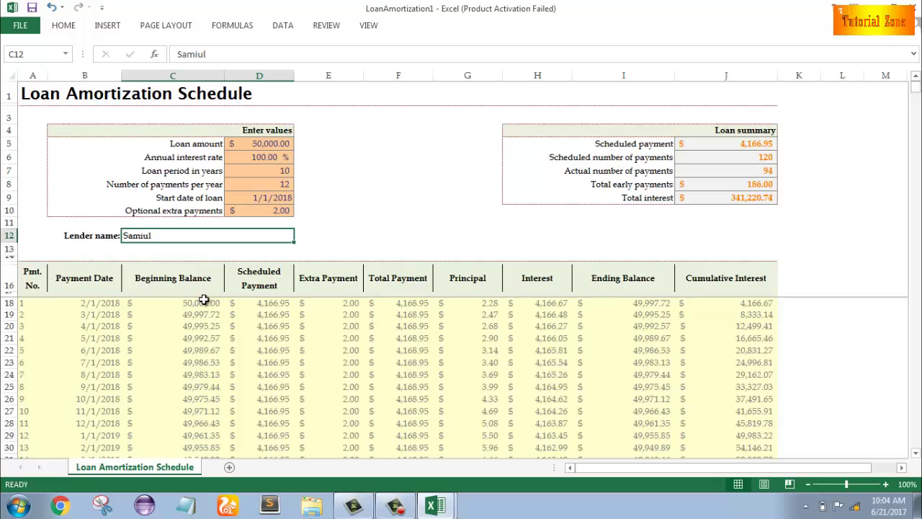
pyautogui.scroll(-2, 204, 300)
pyautogui.scroll(-2, 204, 299)
pyautogui.scroll(2, 203, 300)
pyautogui.scroll(2, 203, 300)
pyautogui.moveTo(917, 86)
pyautogui.mouseDown()
pyautogui.moveTo(915, 199)
pyautogui.moveTo(915, 85)
pyautogui.mouseUp()
pyautogui.click(394, 509)
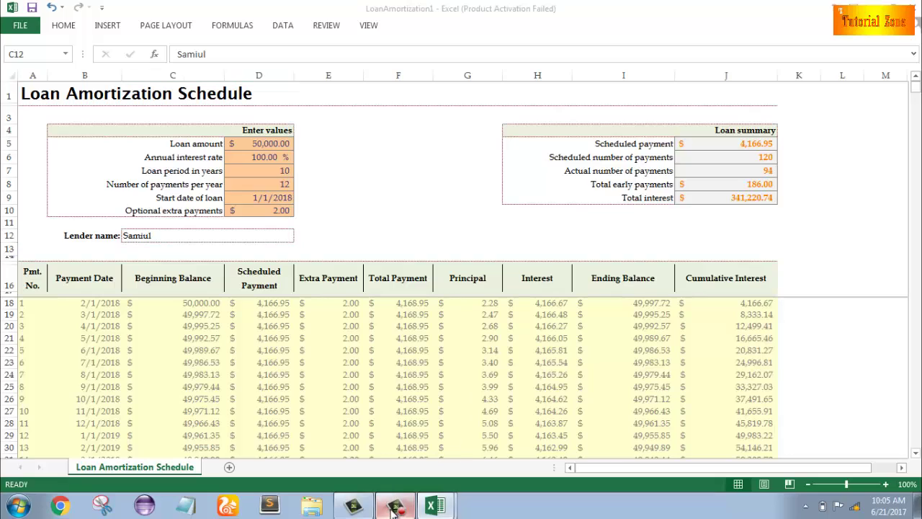